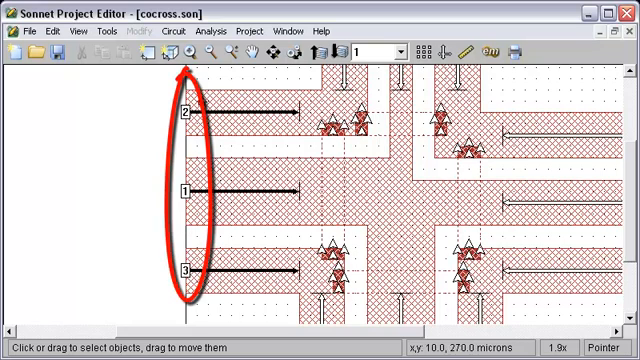
Try port 1's shared reference plane at 33 microns, then restore it to 100 microns.
double_click(186, 190)
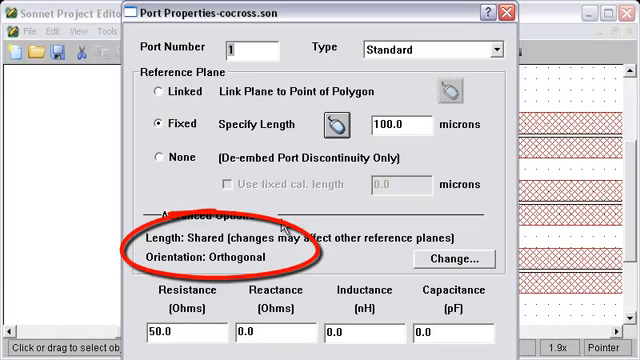
double_click(385, 124)
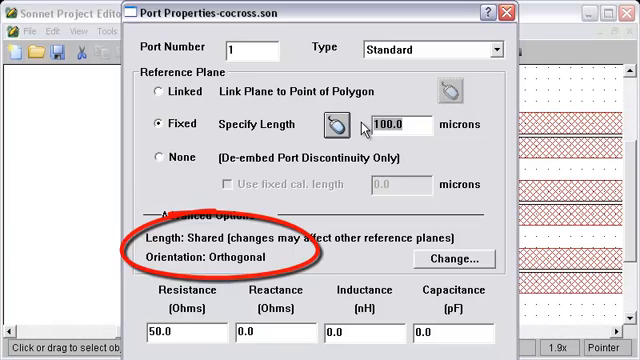
type("33")
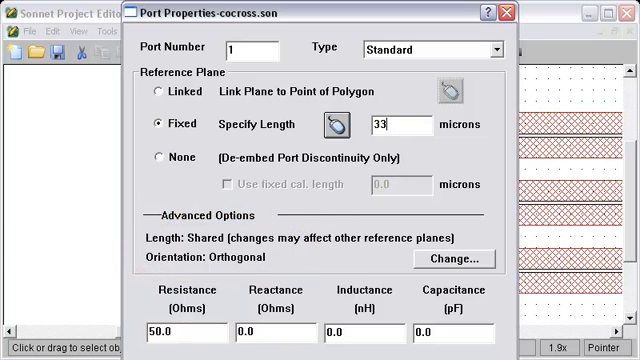
key("Return")
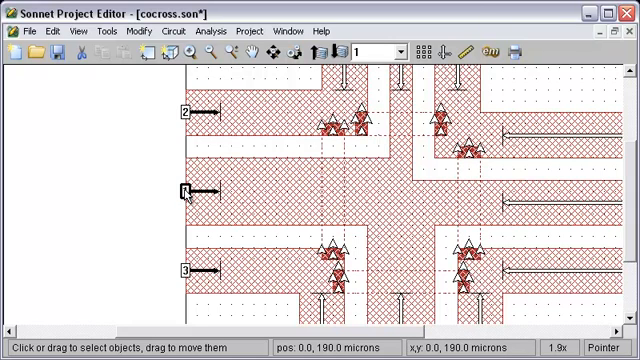
double_click(186, 193)
left_click_drag(398, 124, 357, 125)
type("100")
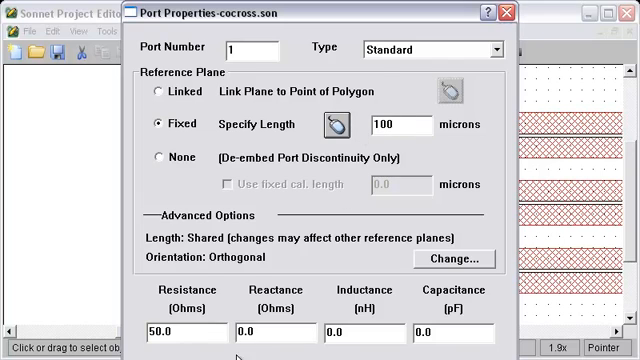
key("Return")
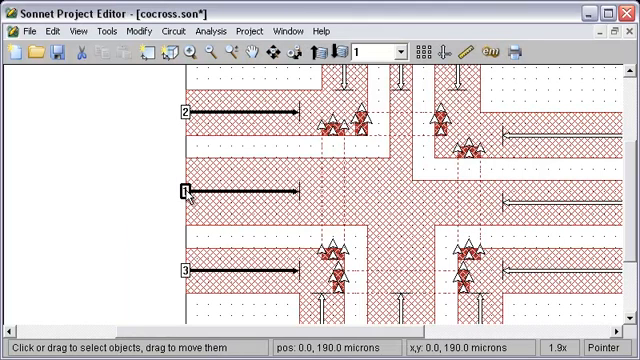
Make port 1's reference plane independent and fixed at 22 microns.
double_click(186, 192)
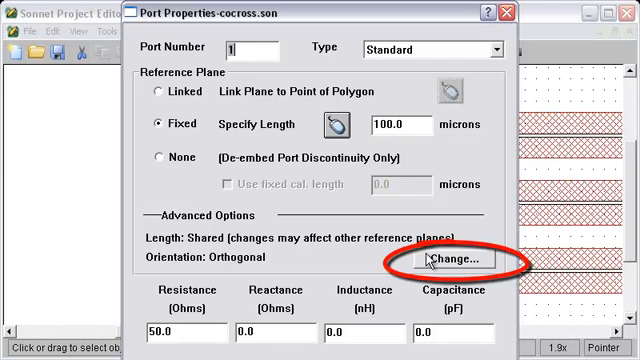
left_click(430, 262)
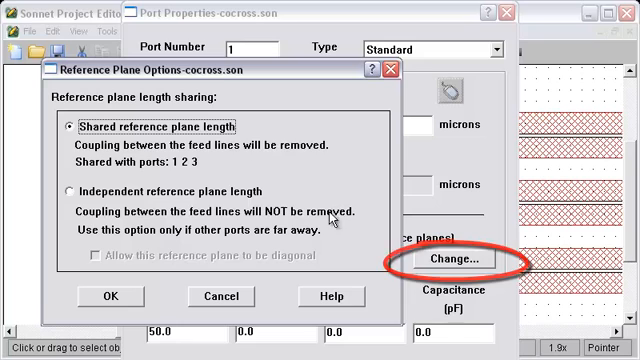
left_click(69, 192)
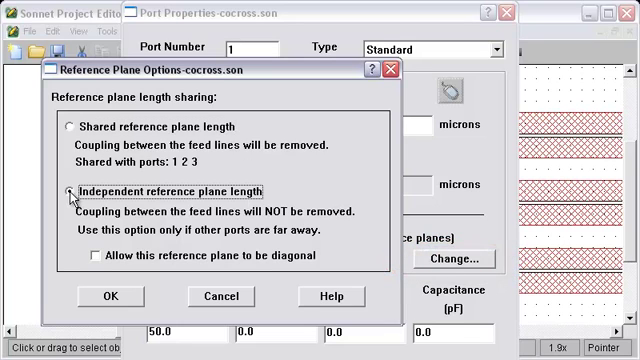
left_click(117, 300)
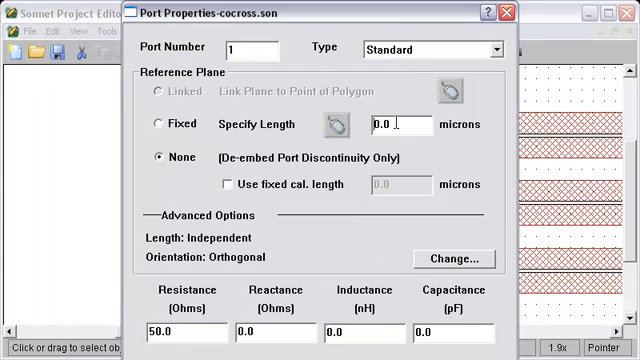
left_click(158, 124)
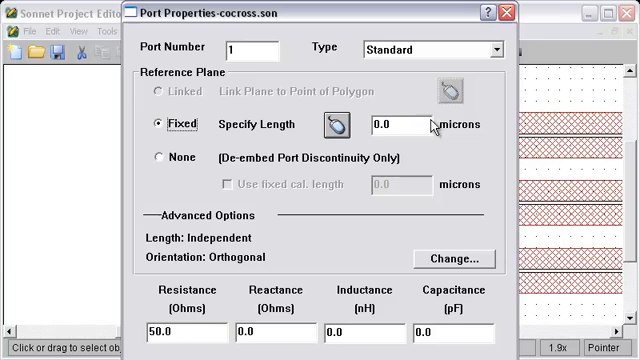
left_click_drag(397, 124, 371, 124)
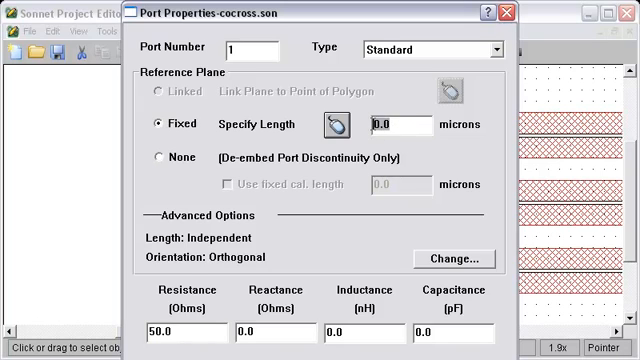
type("22")
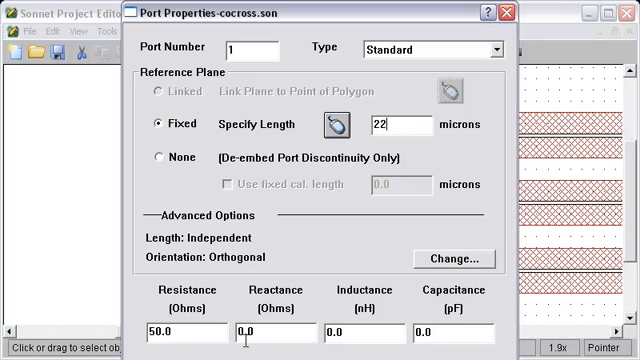
key("Return")
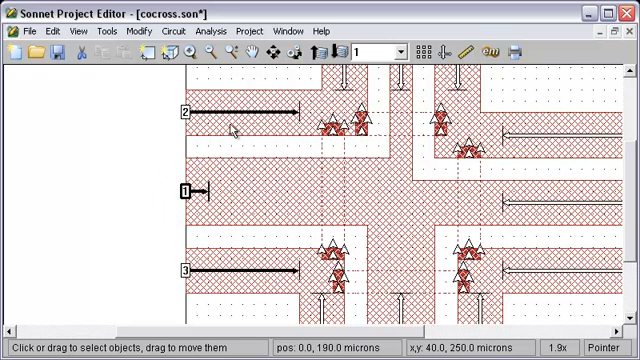
Switch port 1 back to the shared 100-micron reference plane length.
left_click(188, 191)
double_click(188, 191)
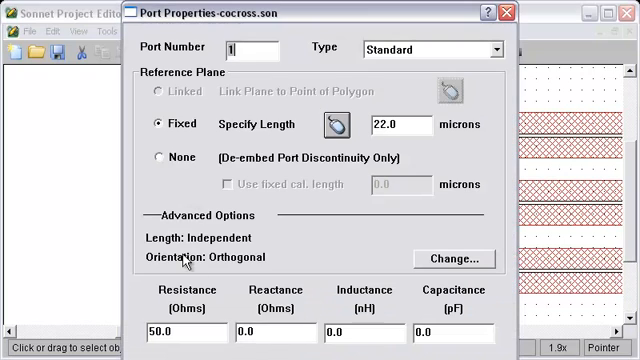
left_click(440, 263)
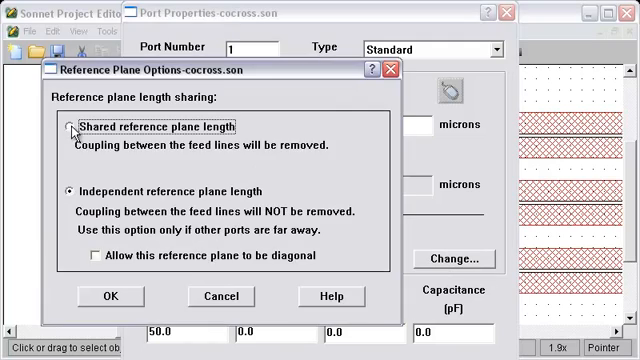
left_click(72, 127)
left_click(113, 295)
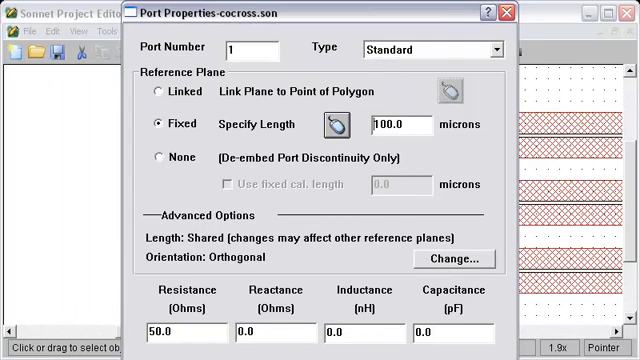
key("Return")
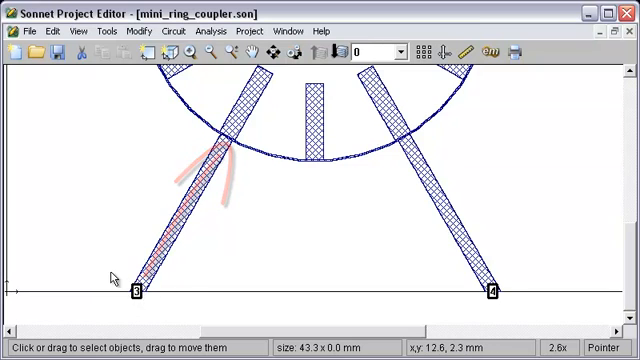
Give ports 3 and 4 a fixed 18.8 mm reference plane picked from the layout, then reopen their properties.
left_click_drag(115, 278, 517, 311)
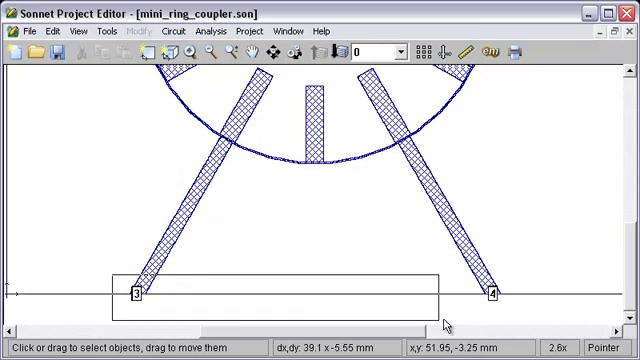
double_click(495, 293)
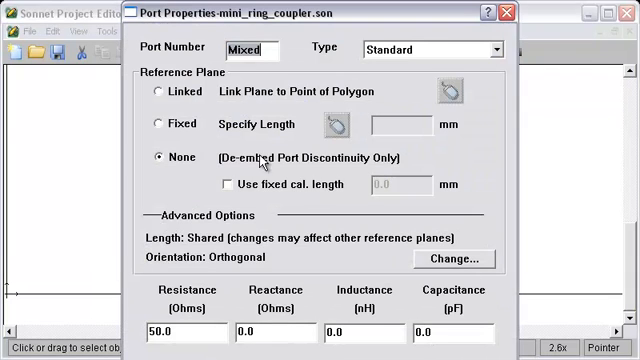
left_click(159, 124)
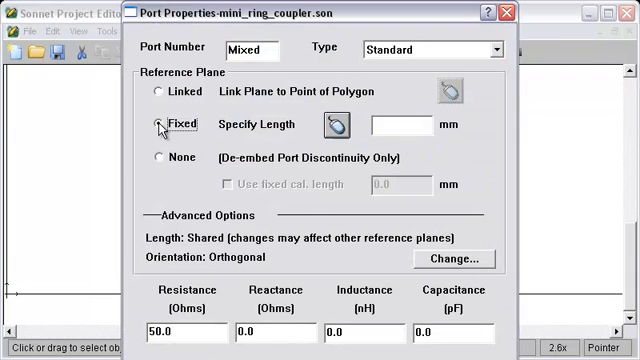
left_click(338, 127)
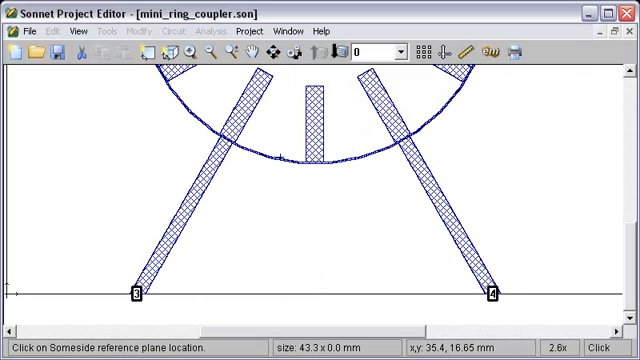
left_click(100, 175)
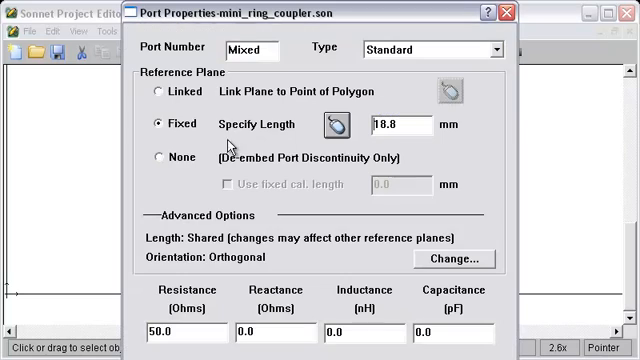
key("Return")
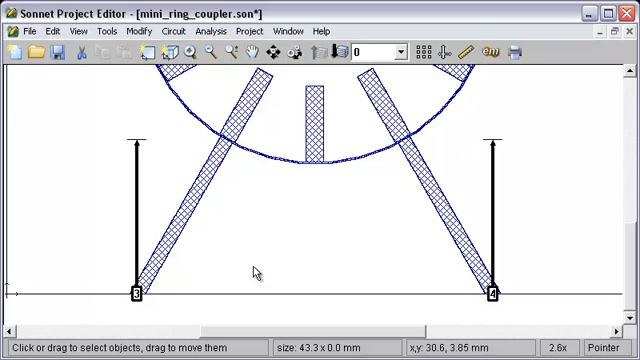
double_click(137, 295)
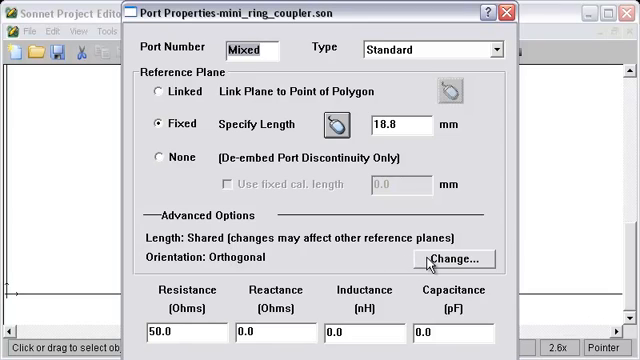
Set ports 3 and 4 to independent reference plane lengths that are allowed to be diagonal.
left_click(430, 262)
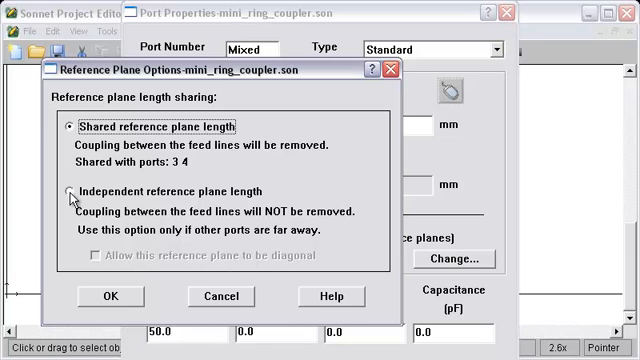
left_click(69, 192)
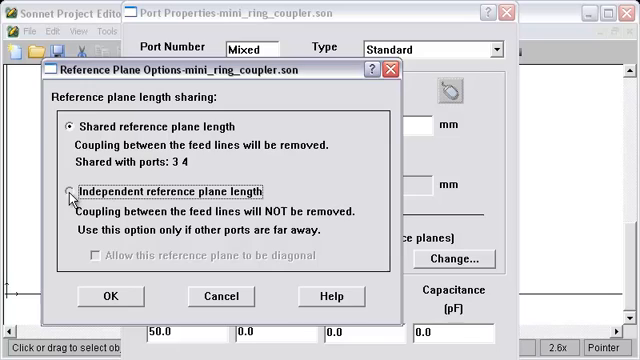
left_click(69, 192)
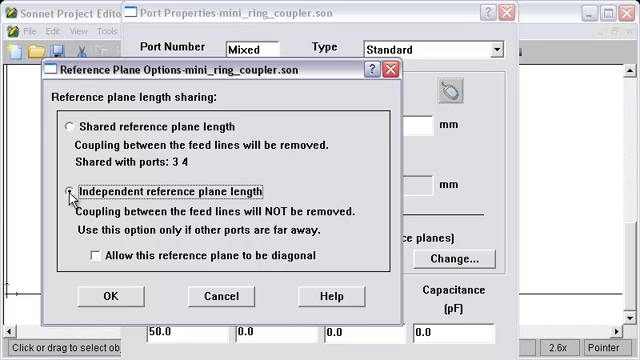
left_click(95, 256)
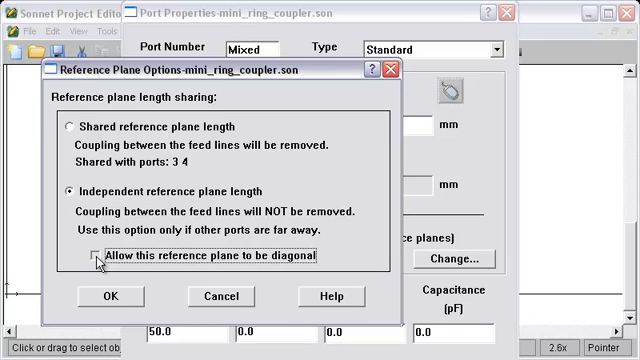
left_click(95, 256)
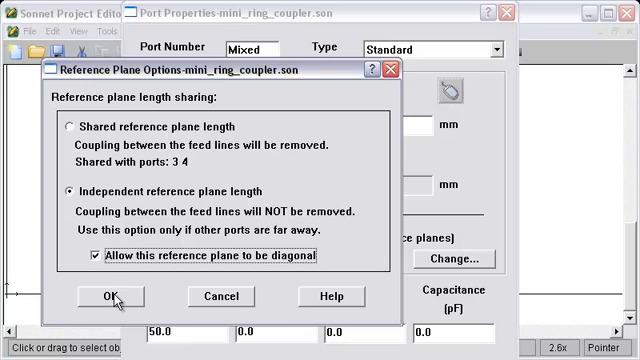
left_click(113, 298)
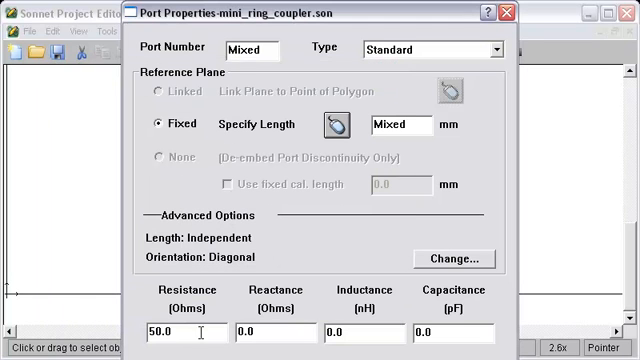
Pick the diagonal reference plane location on the feed arm, accepting about 21.8 mm.
left_click(337, 124)
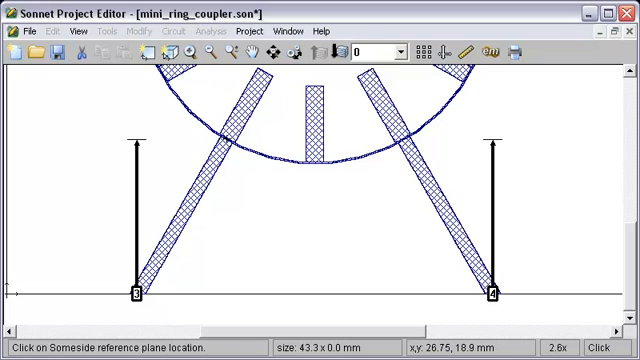
left_click(229, 139)
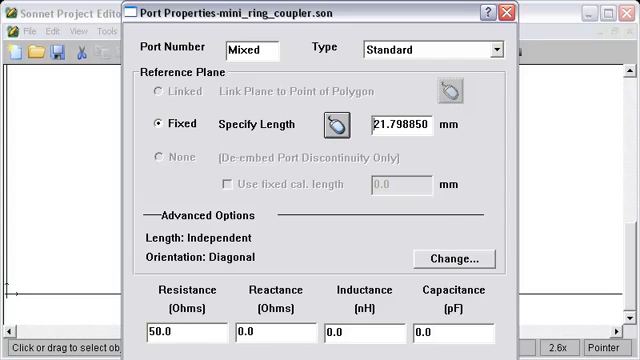
key("Return")
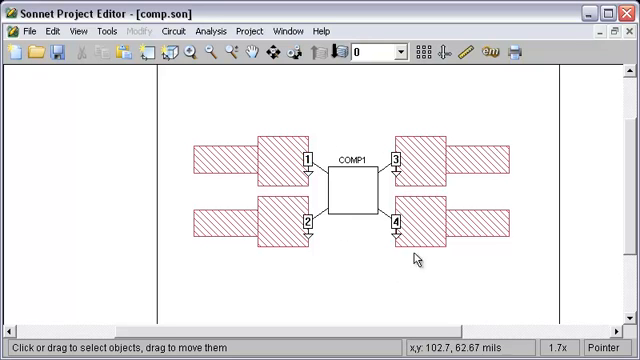
Apply reference planes to component ports 1/2 and port 3 on the straight pads.
double_click(308, 162)
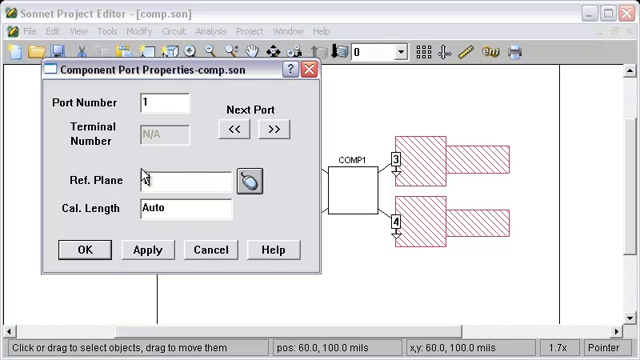
type("10")
left_click(85, 250)
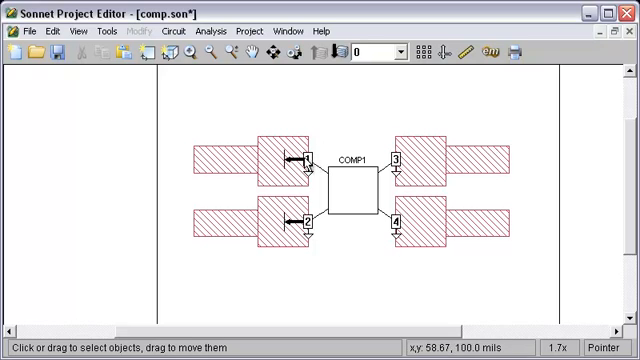
double_click(396, 167)
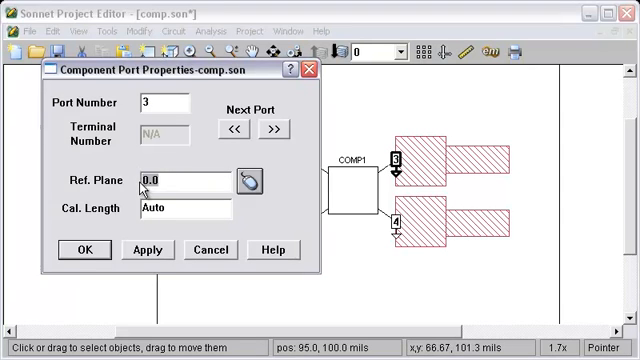
type("10")
left_click(85, 250)
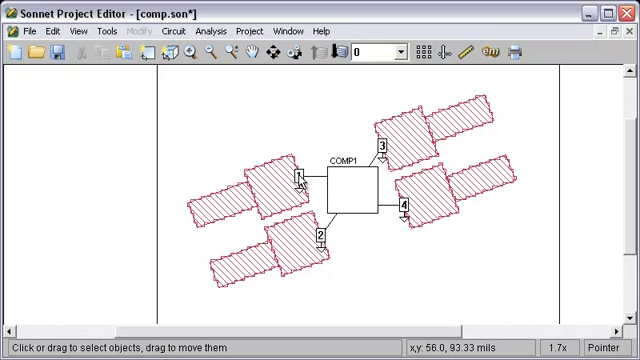
Set port 1 on the diagonal pad to a 10 mil reference plane.
left_click_drag(299, 178, 283, 185)
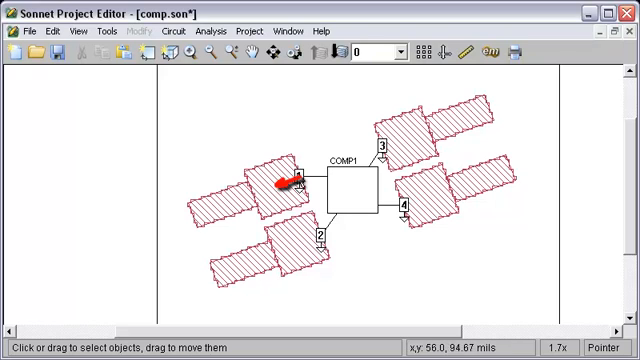
double_click(299, 179)
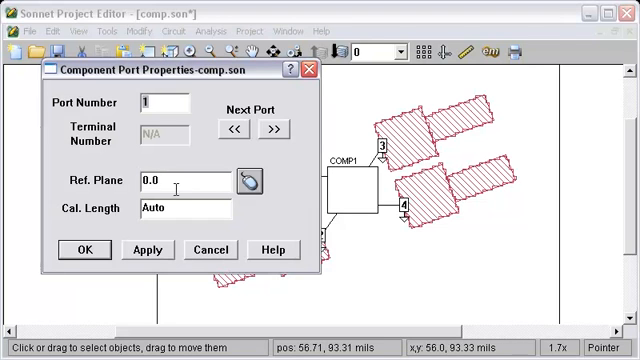
left_click_drag(170, 180, 140, 181)
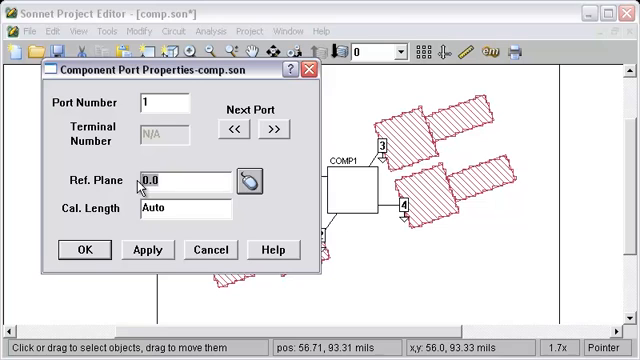
type("10")
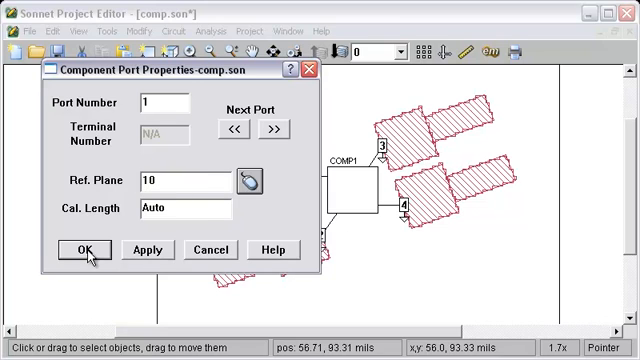
left_click(84, 250)
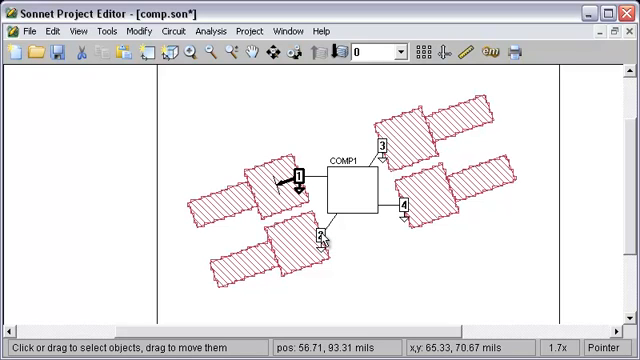
Group ports 2, 3 and 4 and give them matching 10 mil reference planes.
left_click(320, 237)
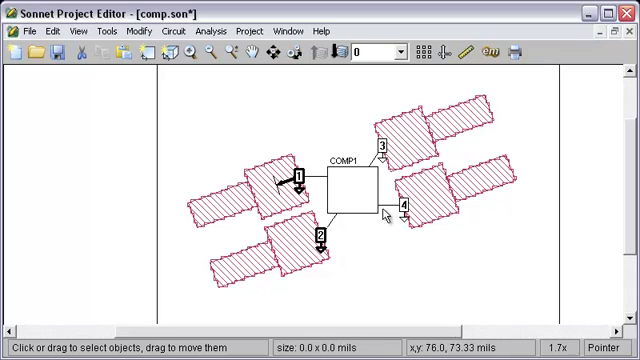
left_click(383, 147)
left_click(403, 208)
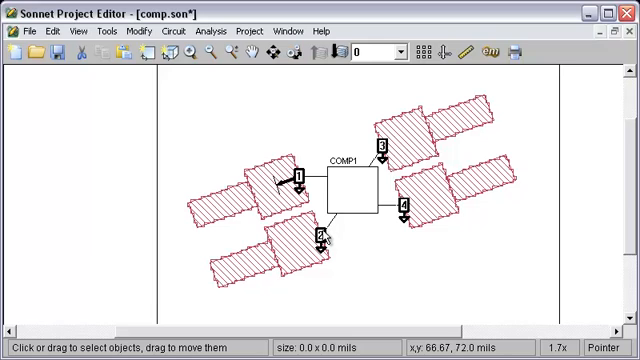
double_click(322, 238)
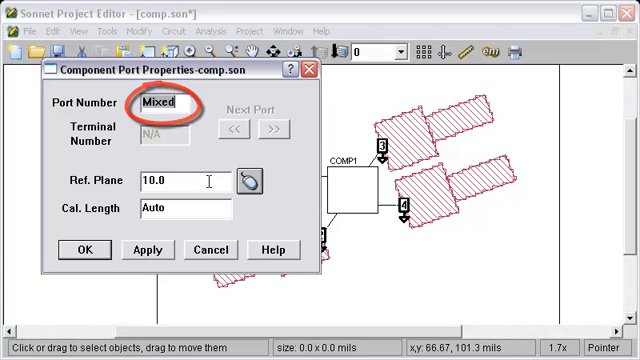
double_click(150, 180)
type("1")
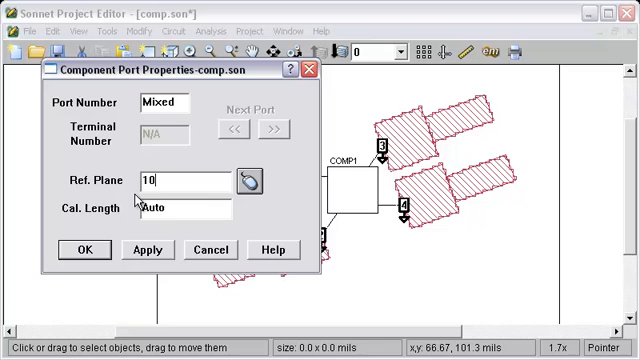
left_click(85, 250)
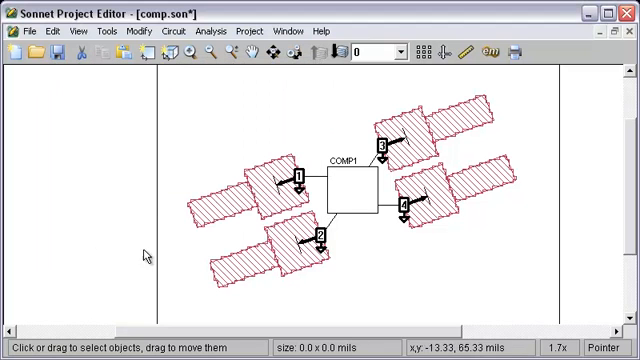